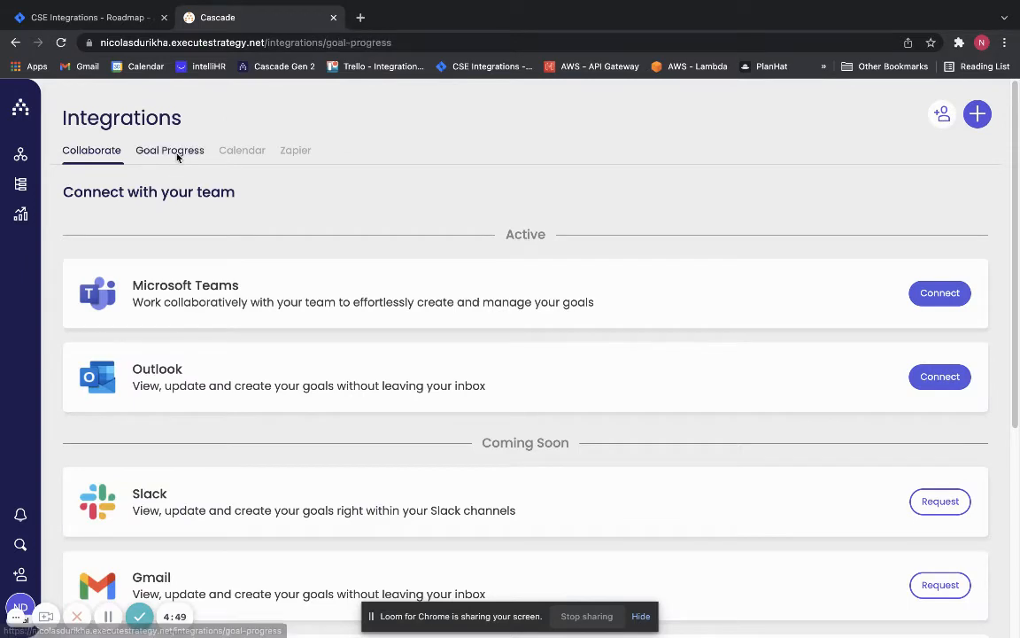
- Add a shared JIRA connection to the goal progress integrations and authorize its access to the Atlassian account
scroll(676, 360, down, 3)
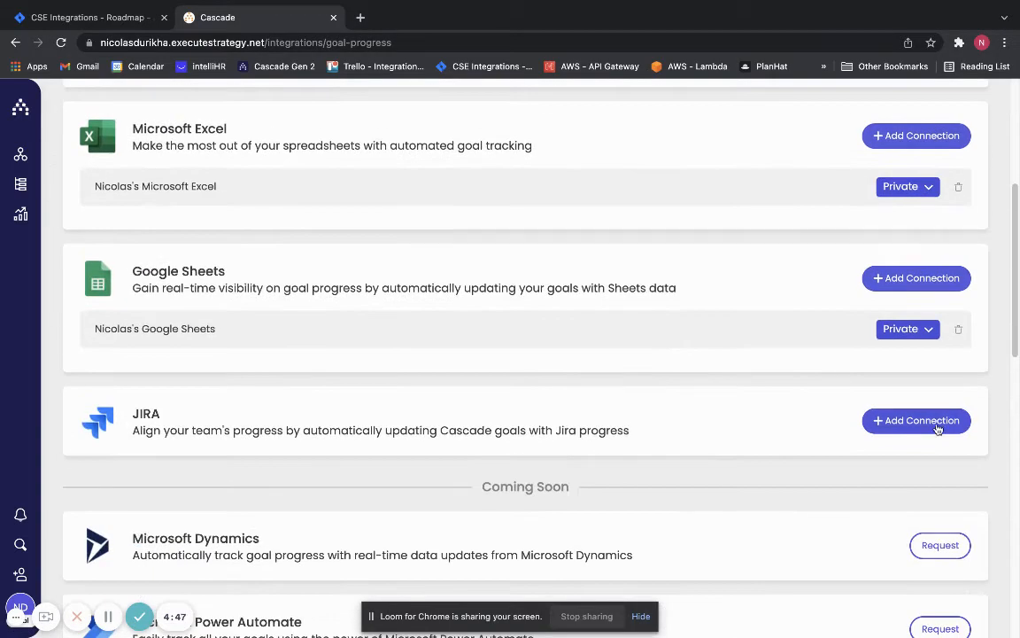
click(916, 421)
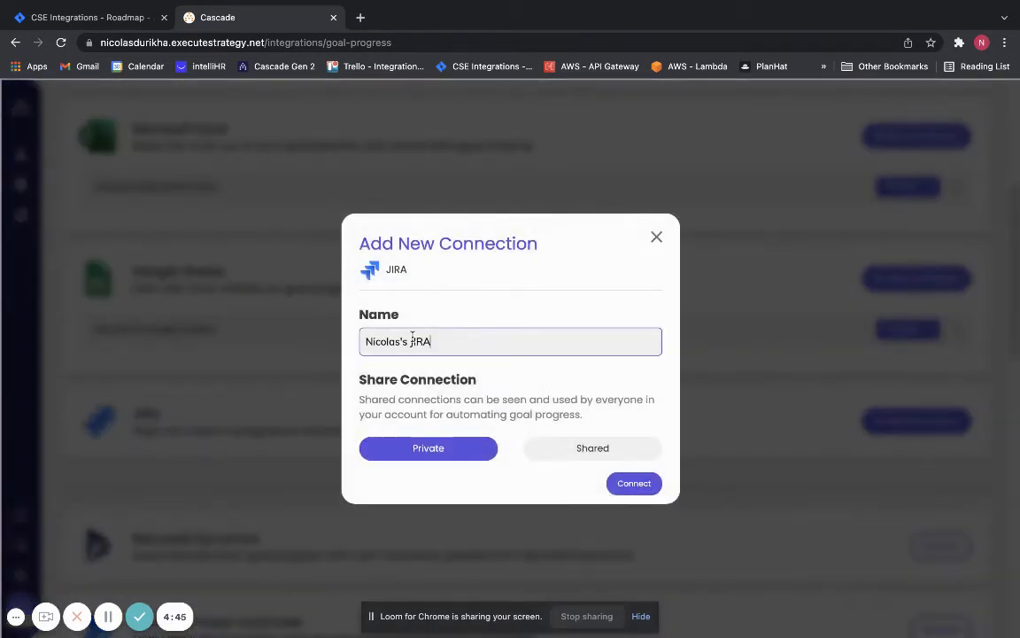
click(622, 449)
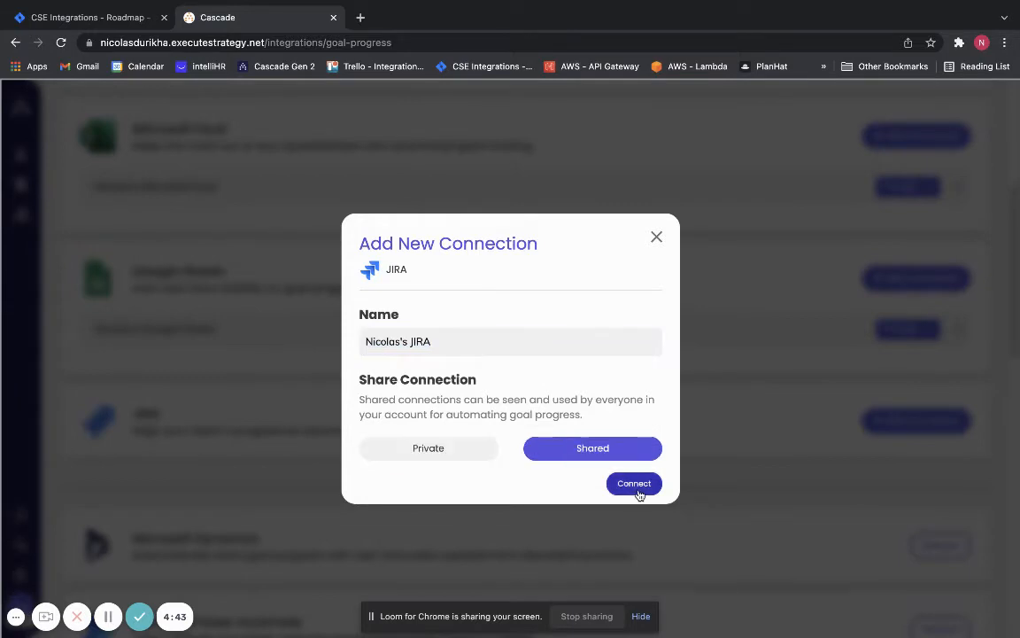
click(636, 486)
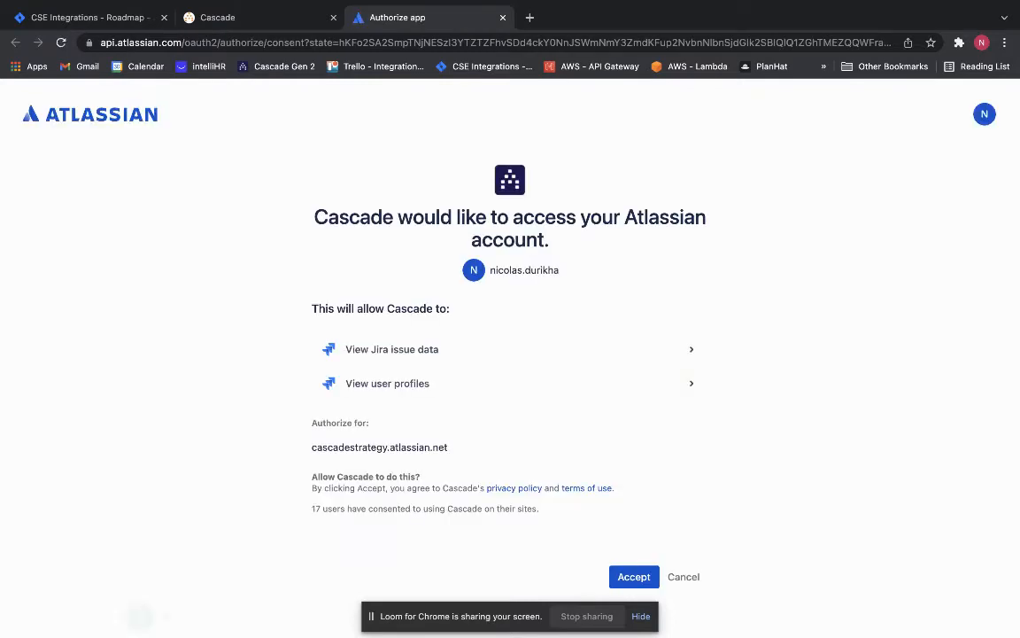
click(631, 576)
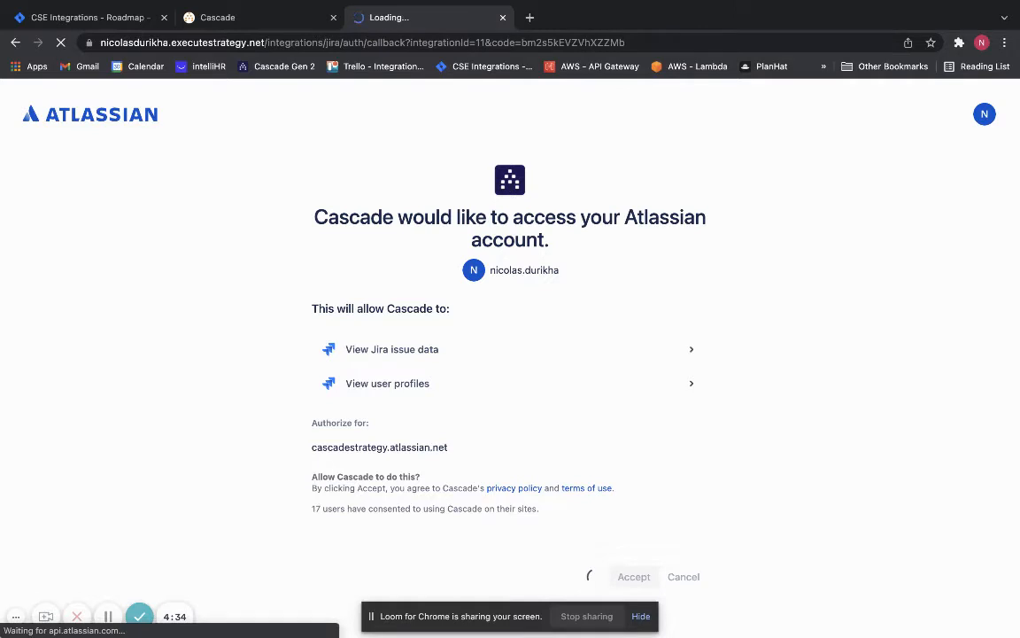
click(215, 19)
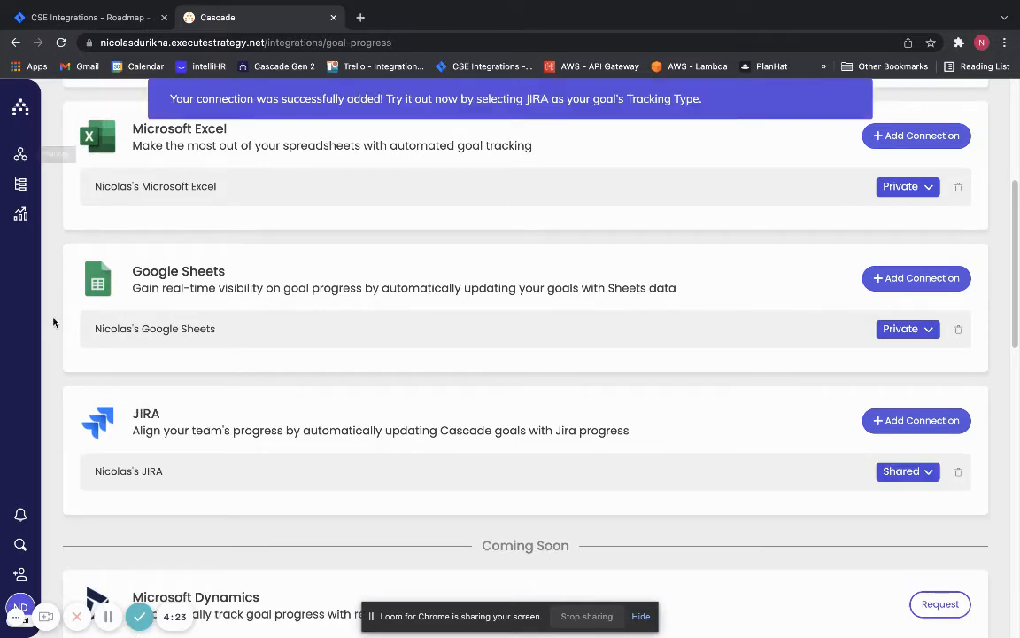
- Open the Meerkat Cycling Co plan and expand the Aggressive Growth goals down to those under "Expand into the fixed gear market"
mouse_move(18, 156)
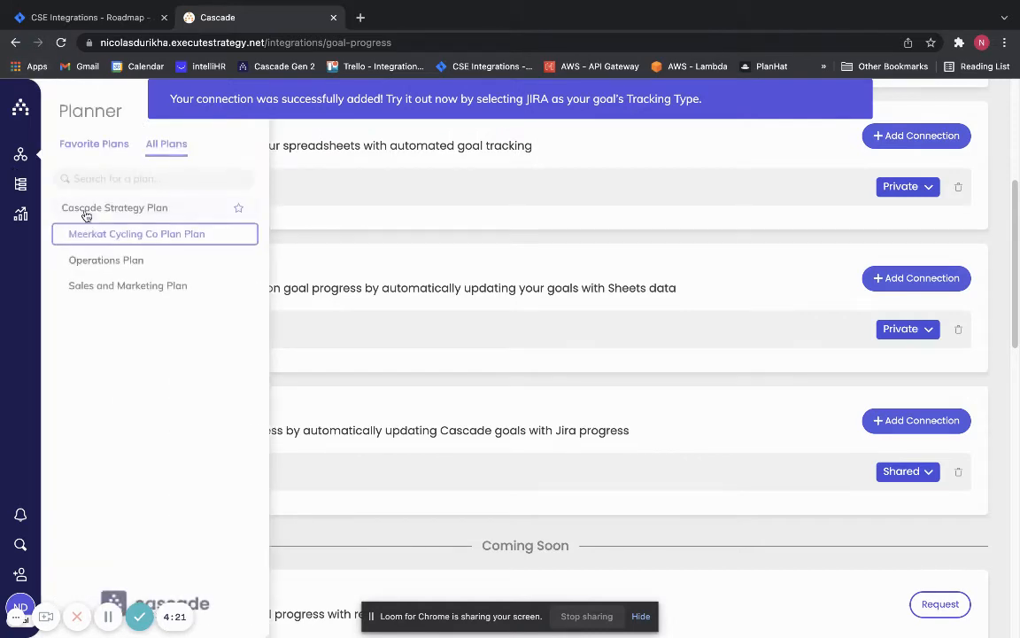
click(67, 231)
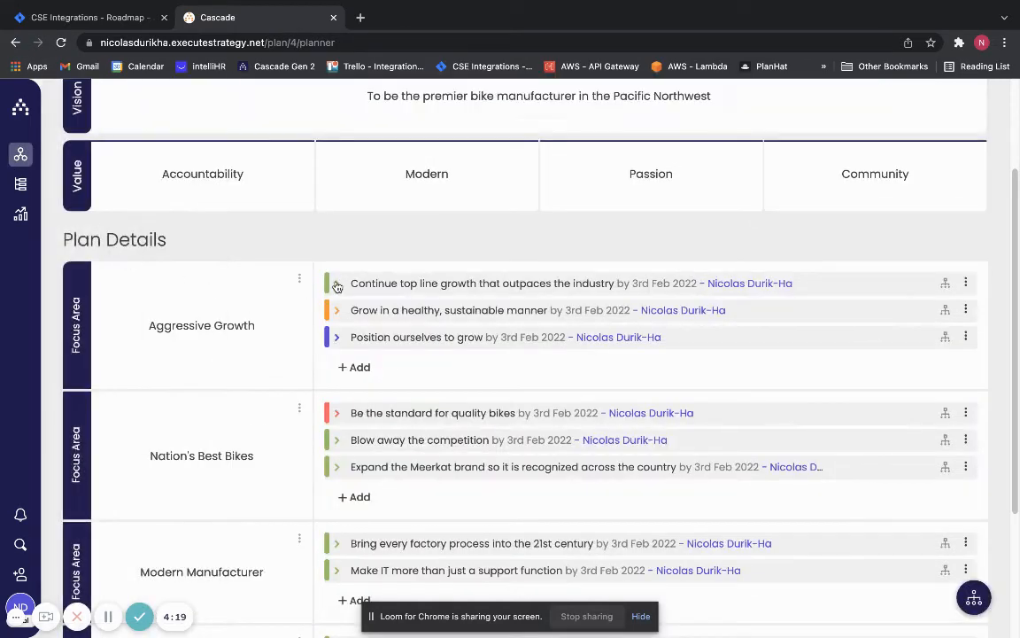
click(336, 285)
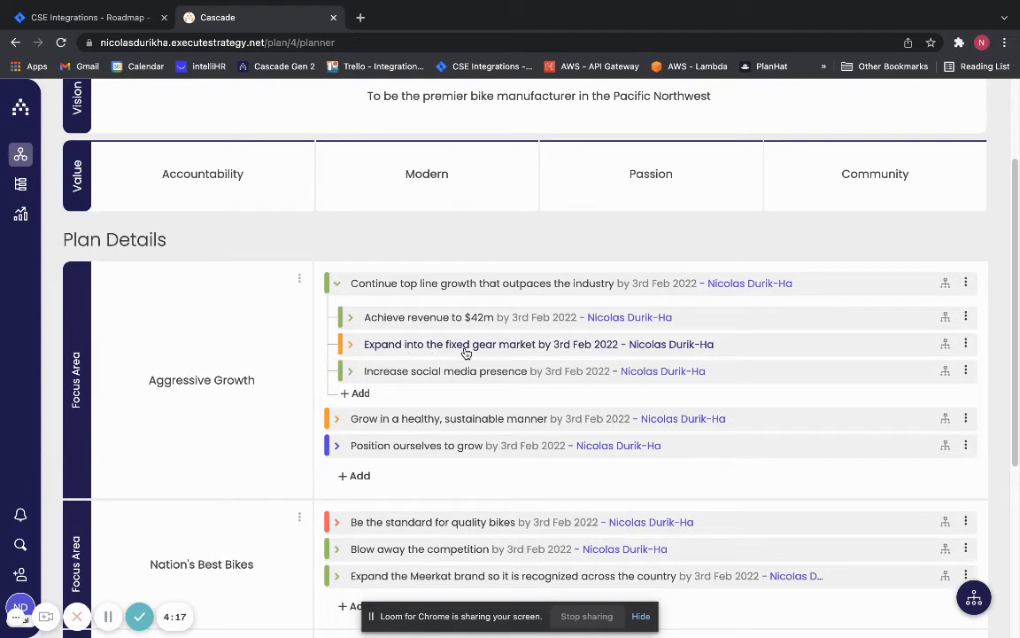
click(351, 344)
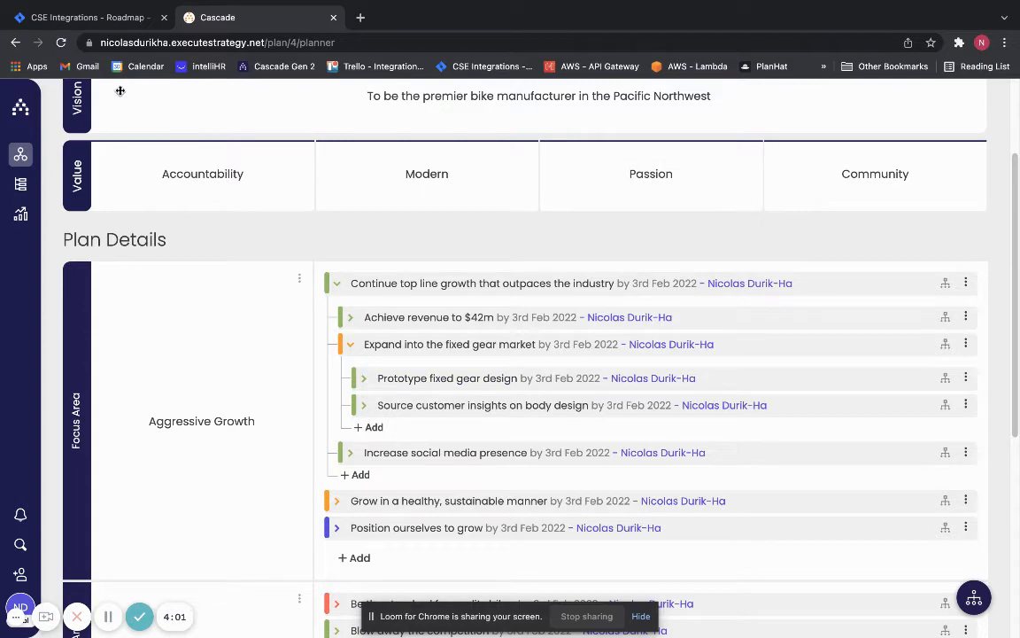
- Check the Fixed gear prototype epic in Jira, and set the Prototype fixed gear design goal in Cascade to JIRA tracking
click(121, 23)
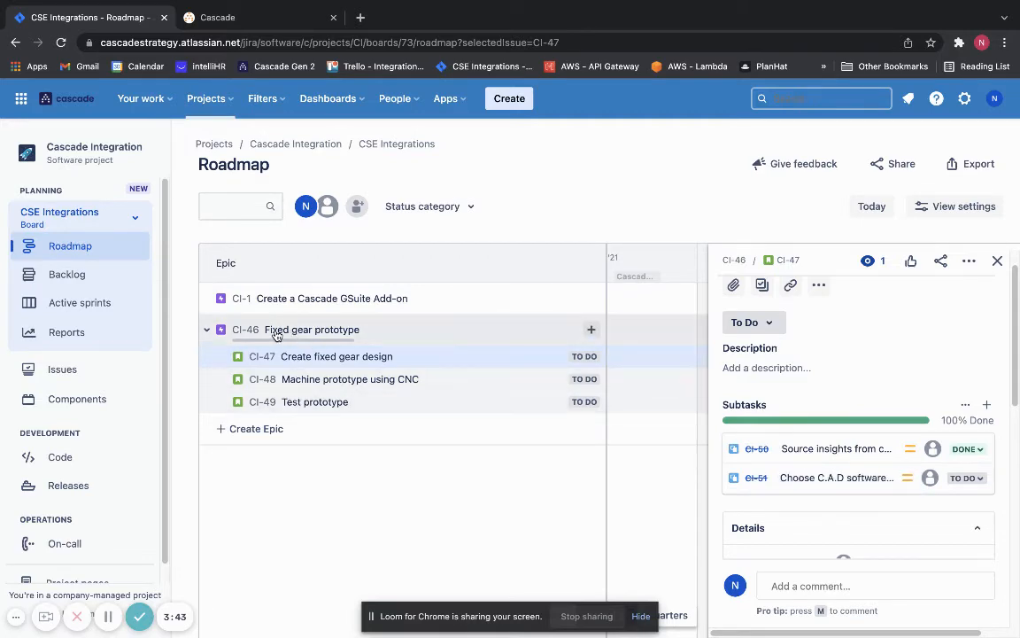
click(271, 27)
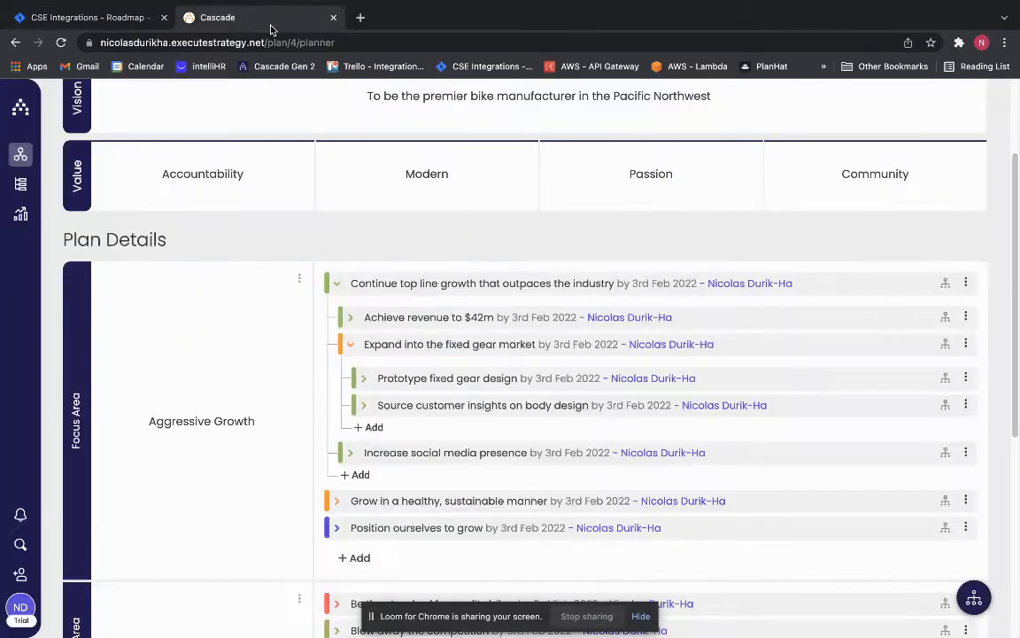
click(496, 381)
click(821, 307)
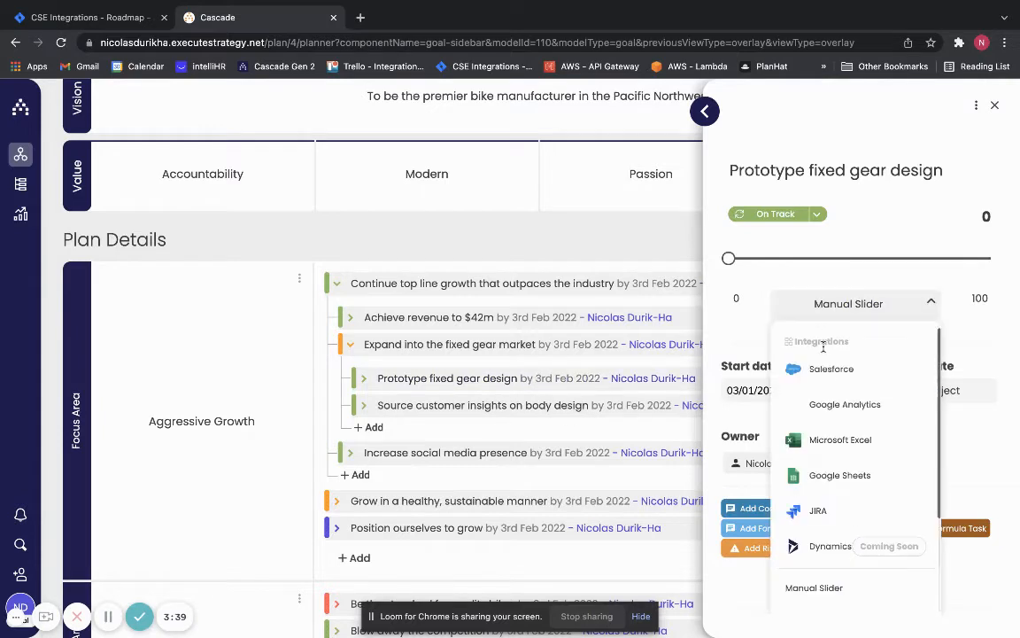
click(839, 511)
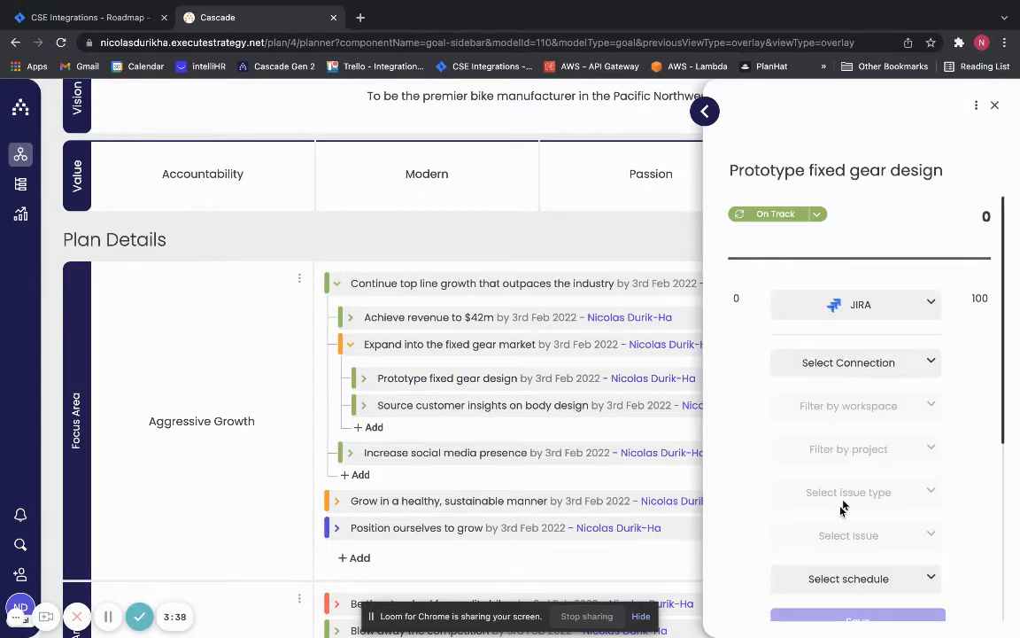
- Link the goal to the shared JIRA connection, filtered to the cascadestrategy workspace and the Cascade Integration project
click(882, 366)
click(871, 400)
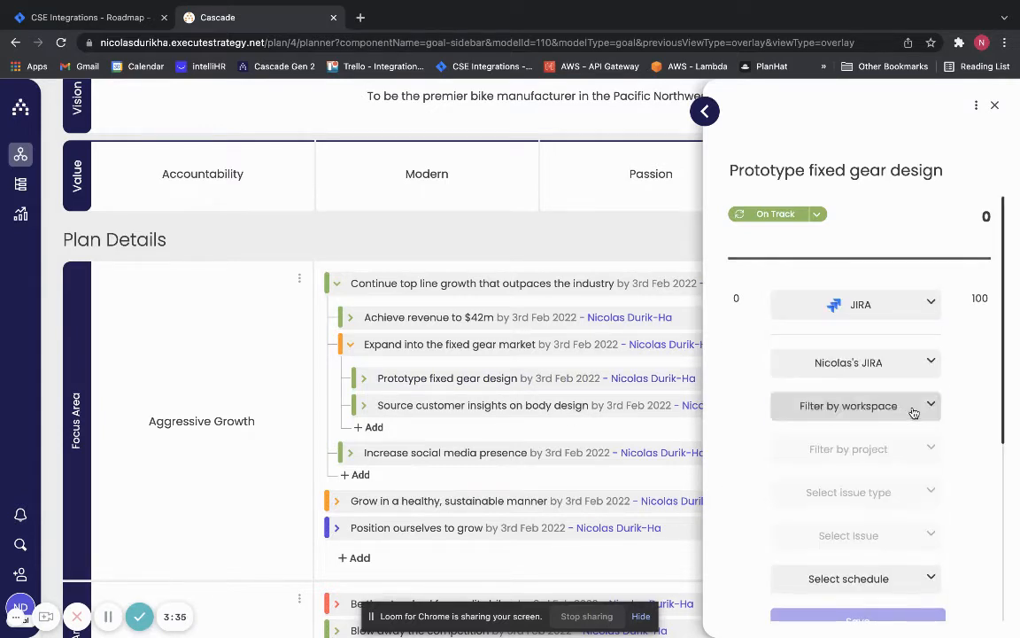
click(908, 410)
click(890, 448)
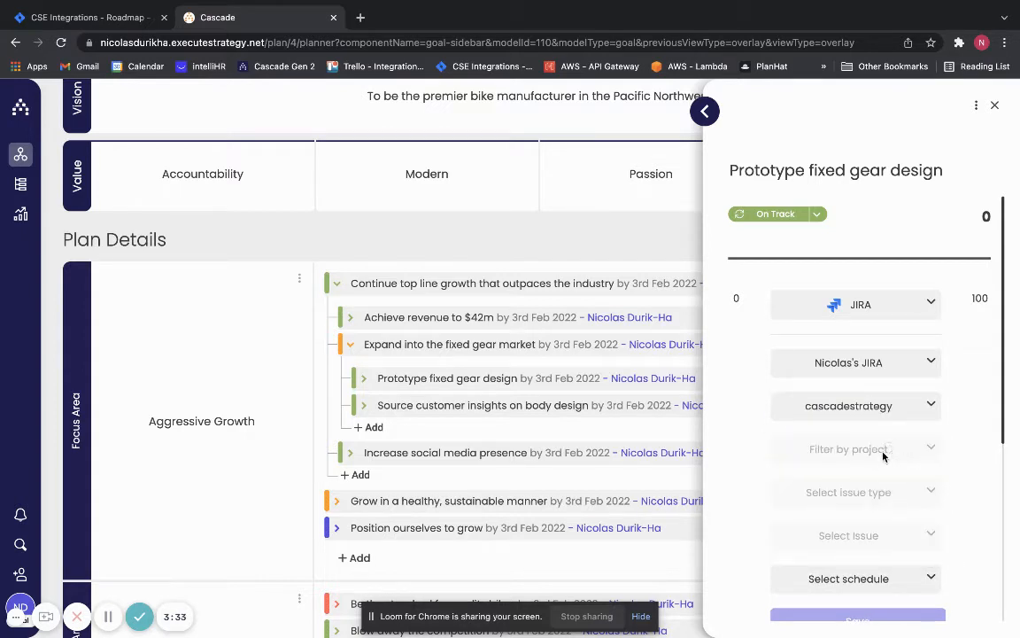
click(876, 449)
scroll(873, 502, down, 2)
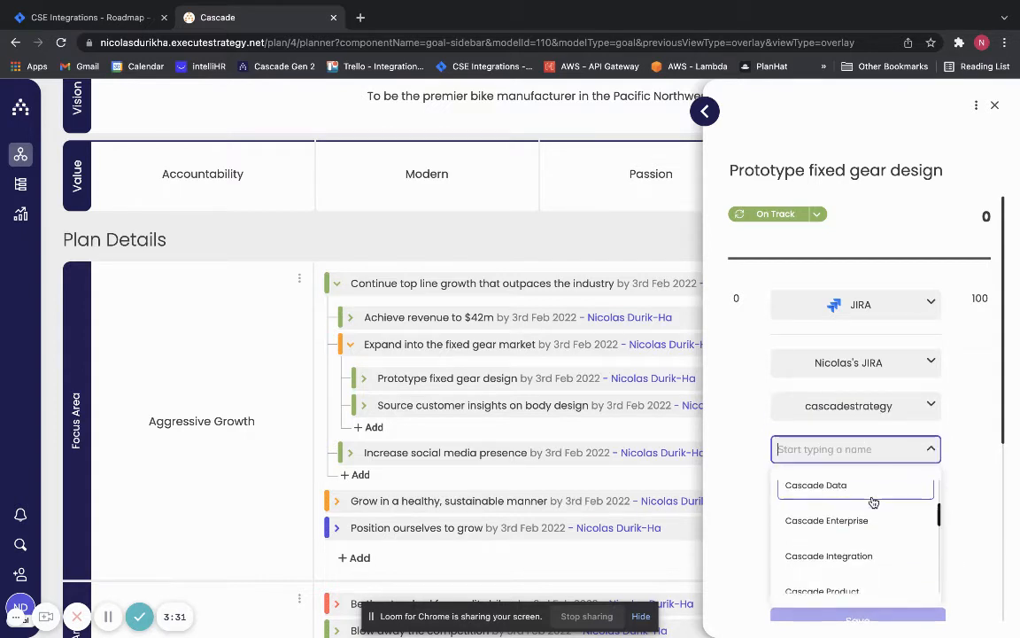
click(857, 548)
- Choose the issue type Epic (global) and the issue CI-46 Fixed gear prototype as the goal's tracking source
scroll(969, 418, down, 1)
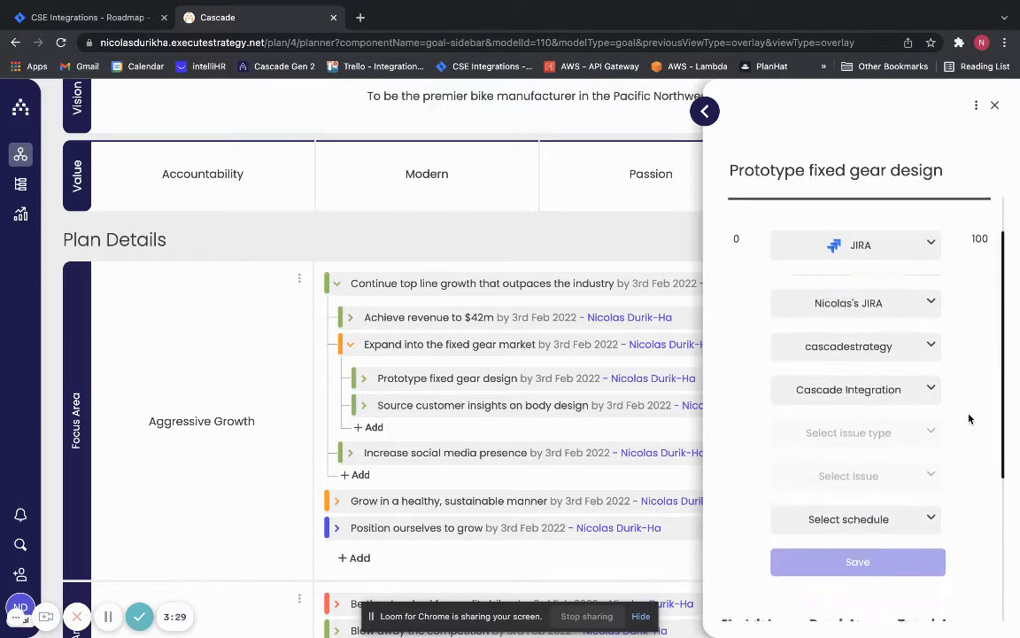
click(900, 427)
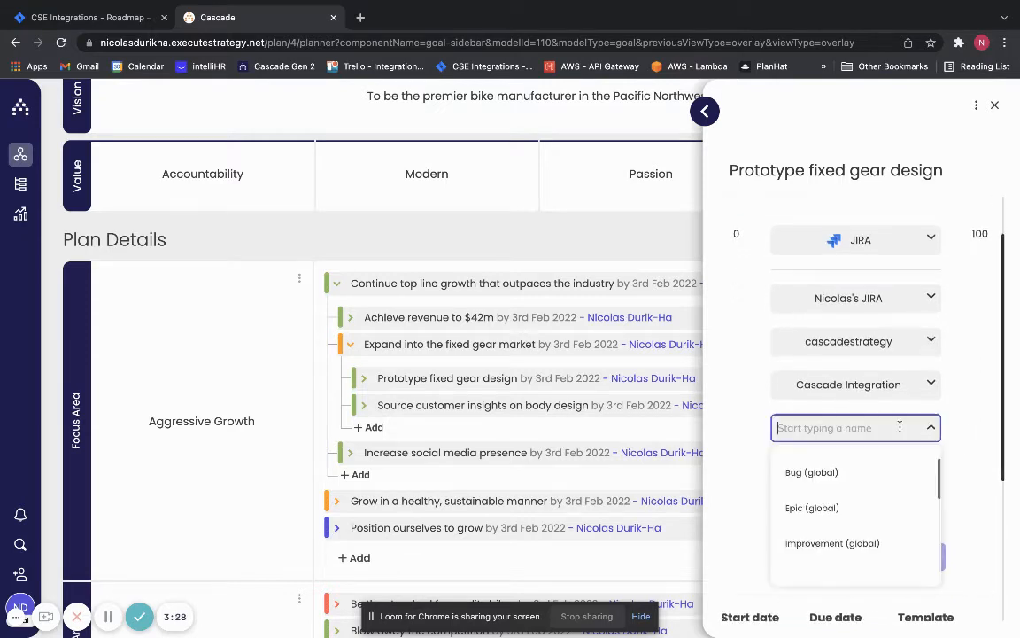
click(863, 507)
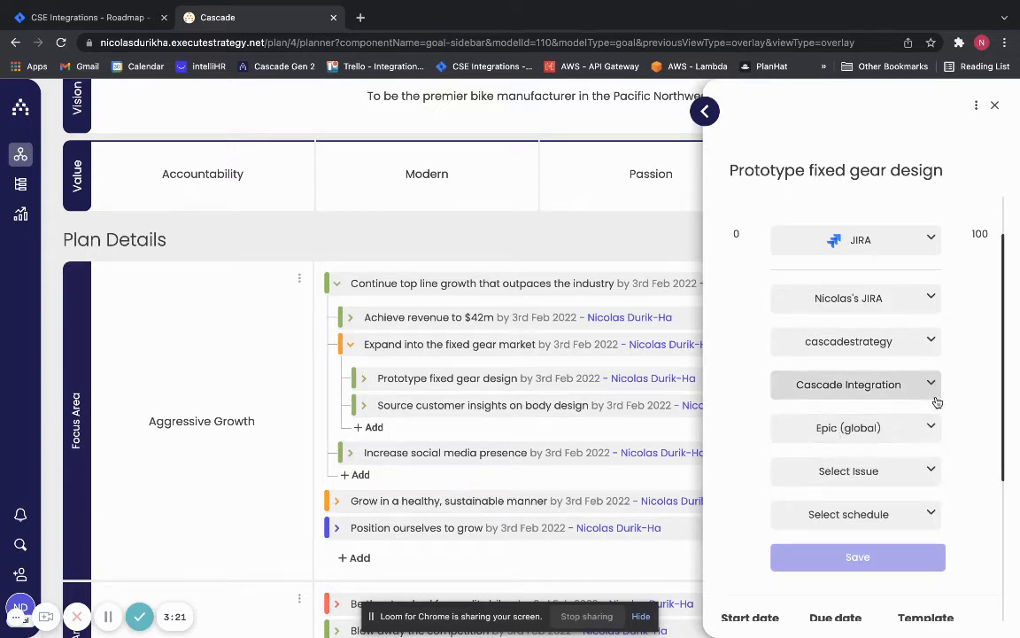
scroll(971, 393, down, 1)
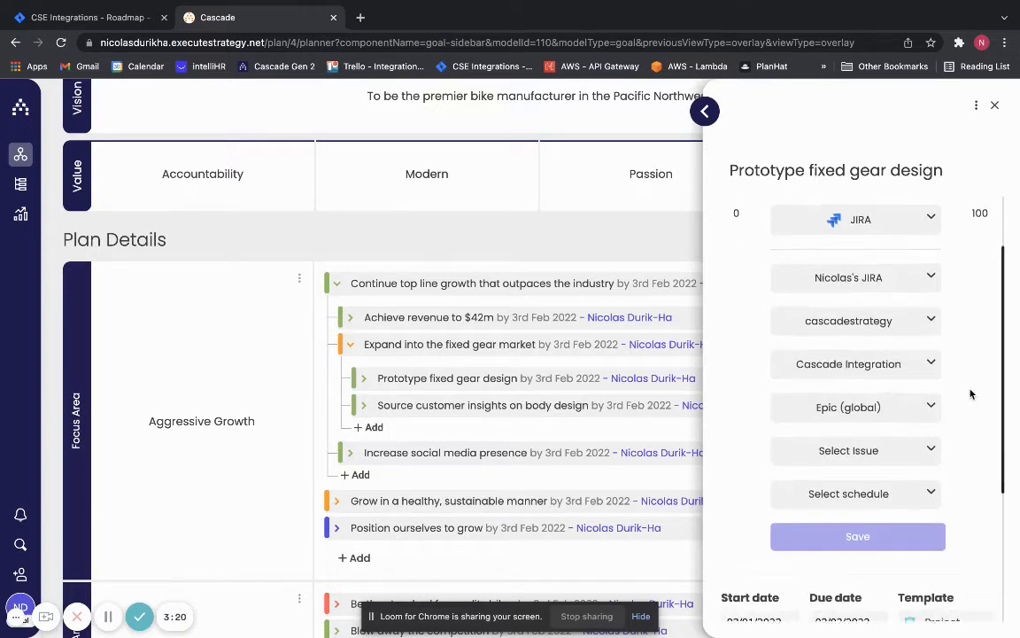
click(929, 446)
scroll(841, 530, down, 1)
click(886, 576)
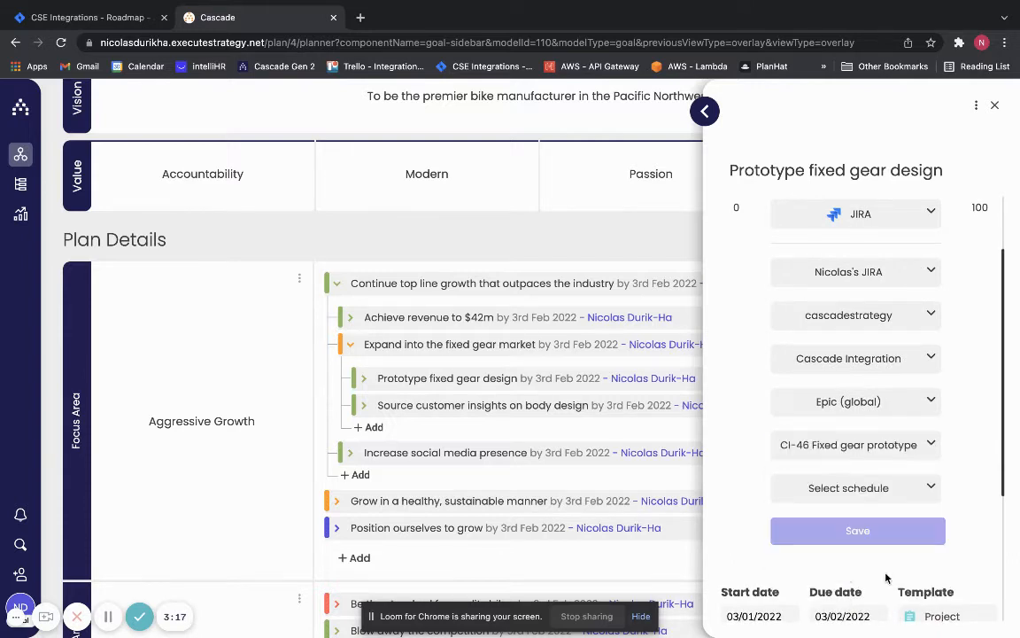
- Schedule the goal's JIRA updates for Every Day, save the tracking settings and sync the progress immediately
click(929, 486)
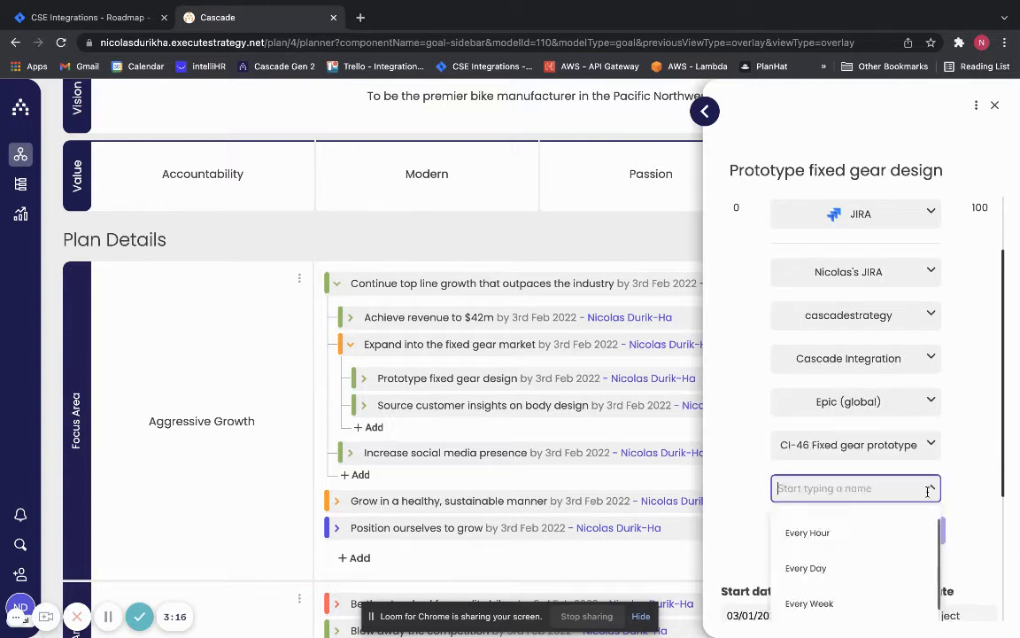
click(877, 570)
click(892, 529)
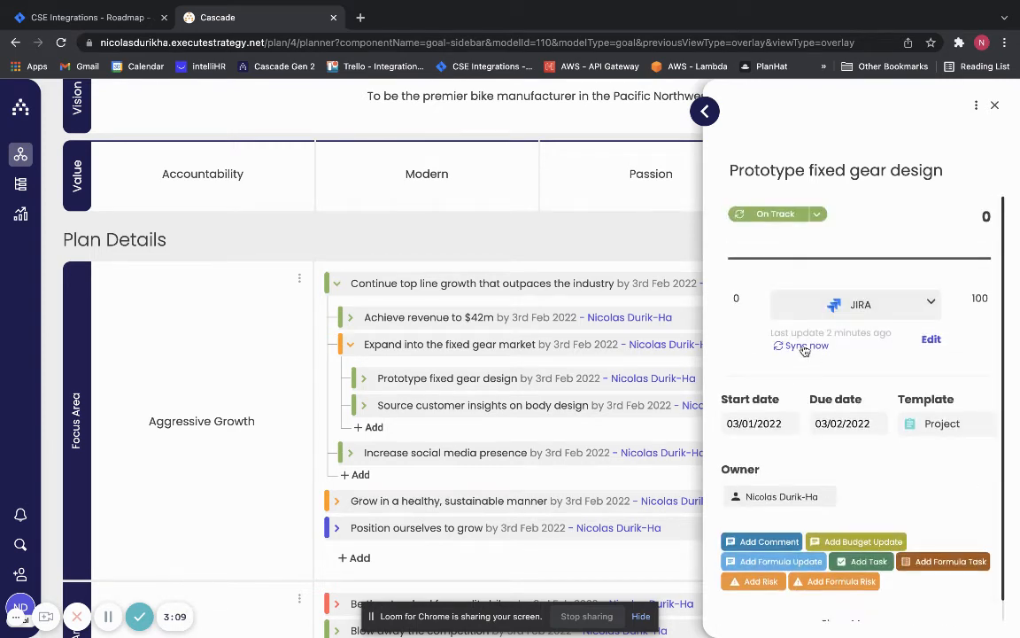
click(804, 347)
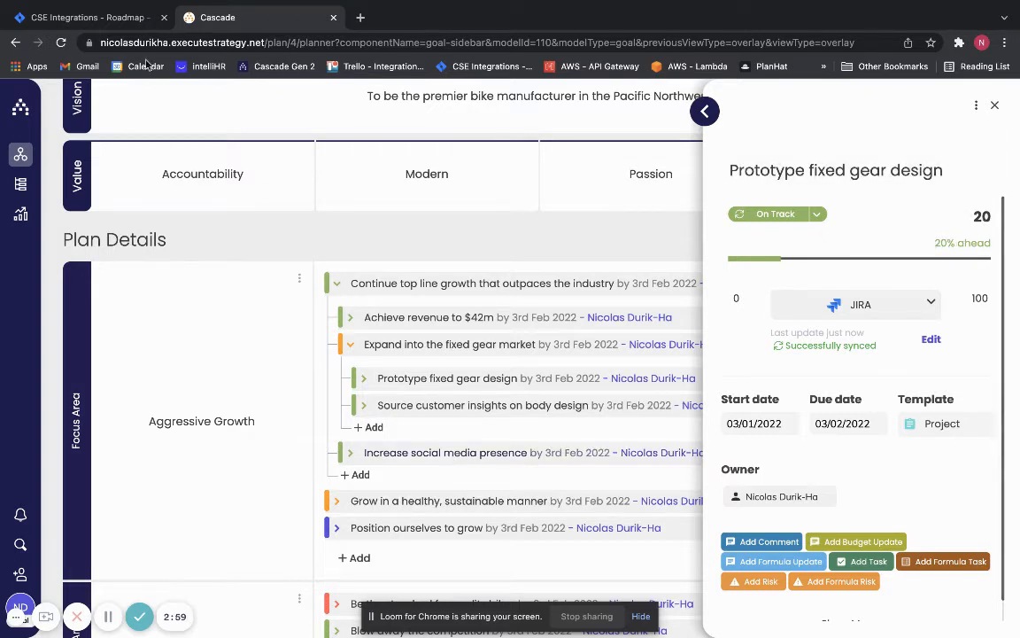
- Switch to Jira and set the status of subtask CI-51, about choosing C.A.D software, to Done
click(125, 21)
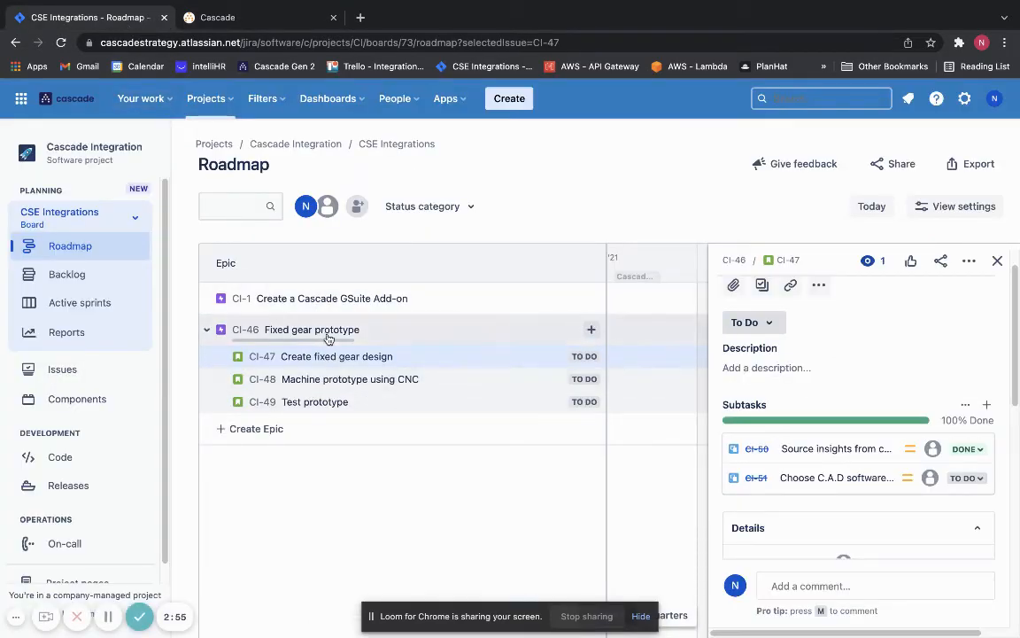
click(975, 479)
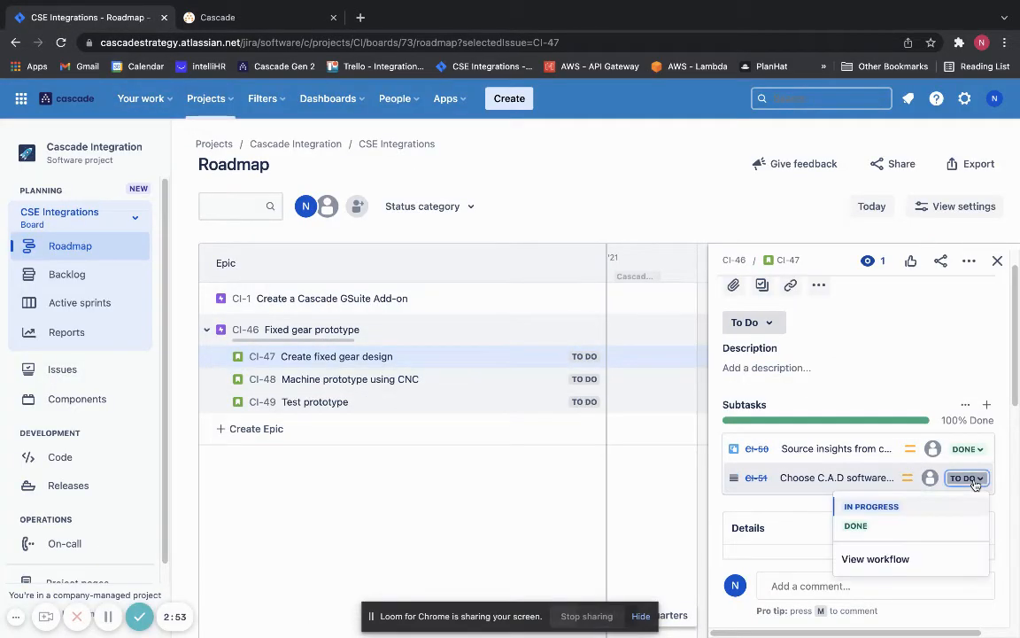
click(904, 527)
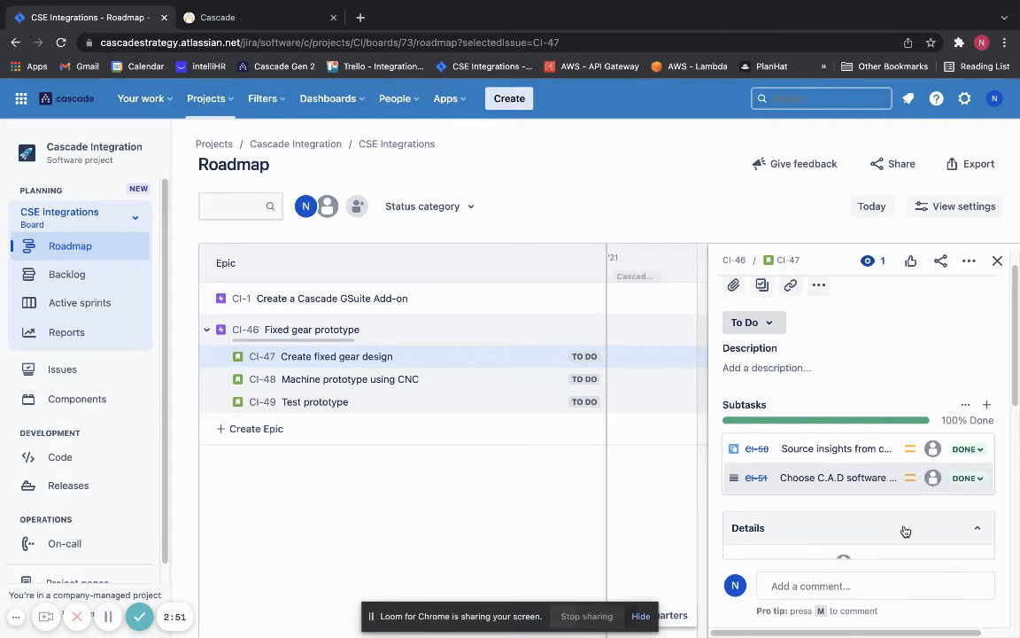
- Return to Cascade, resync the Prototype fixed gear design goal and check its current completion
click(267, 20)
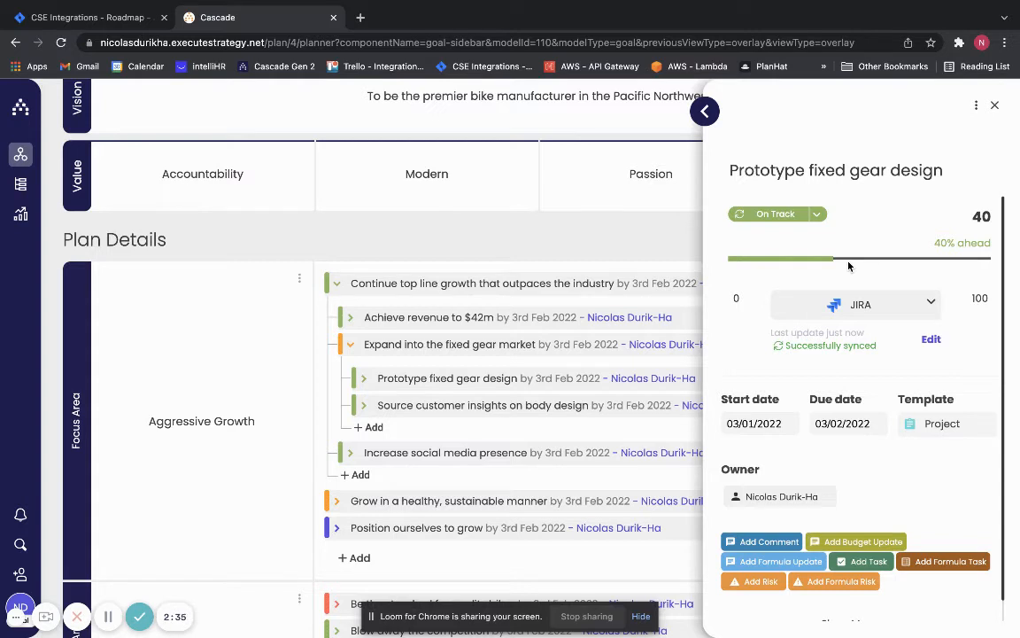
drag(958, 241, 942, 242)
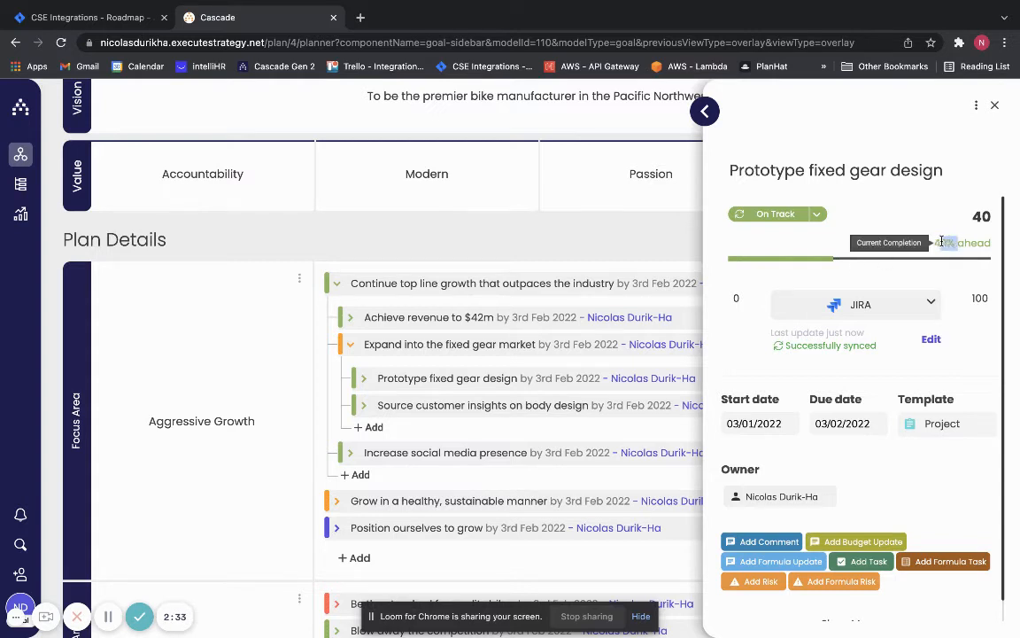
click(946, 242)
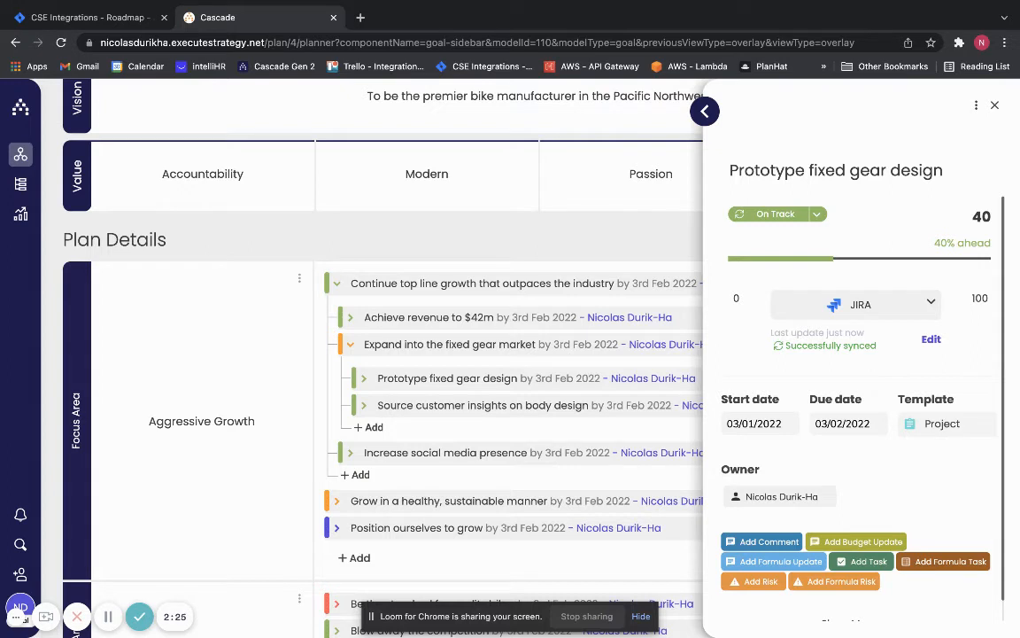
- Set the goal "Source customer insights on body design" to JIRA tracking through the shared JIRA connection
click(995, 105)
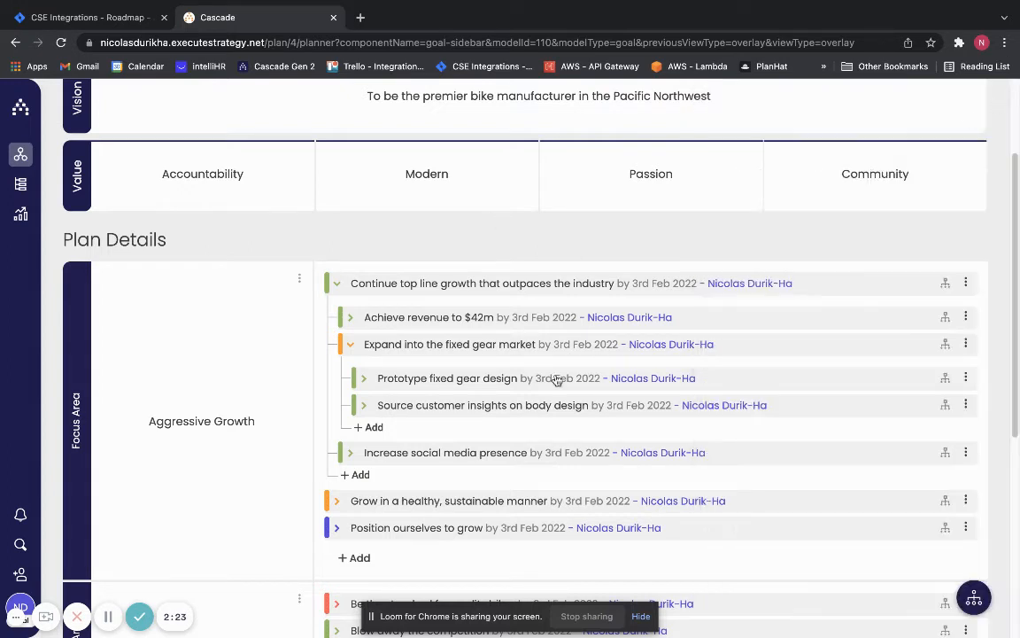
click(439, 409)
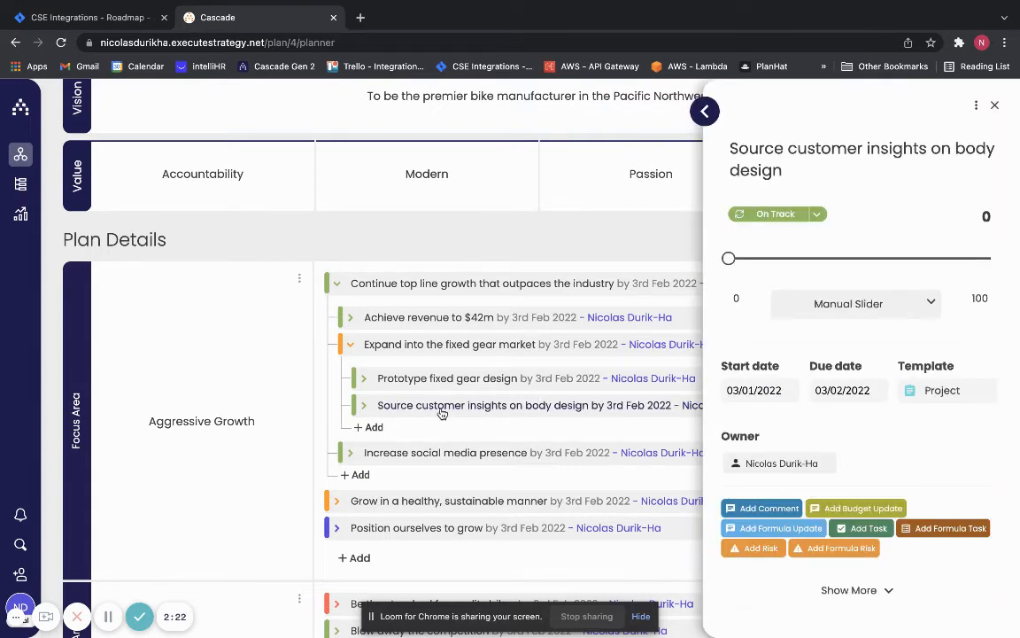
click(904, 304)
click(819, 490)
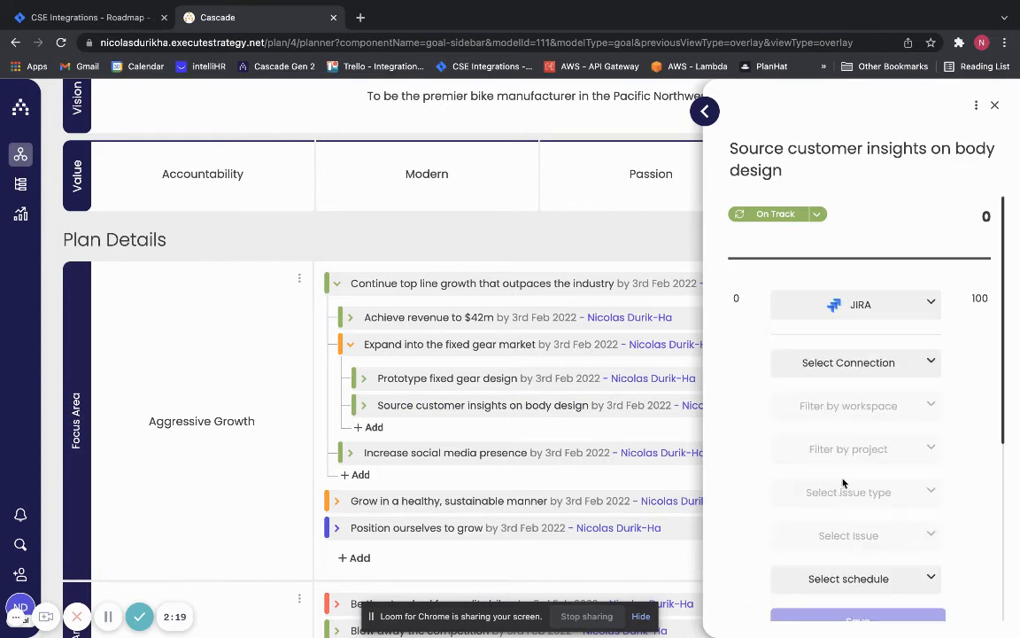
click(874, 370)
click(886, 399)
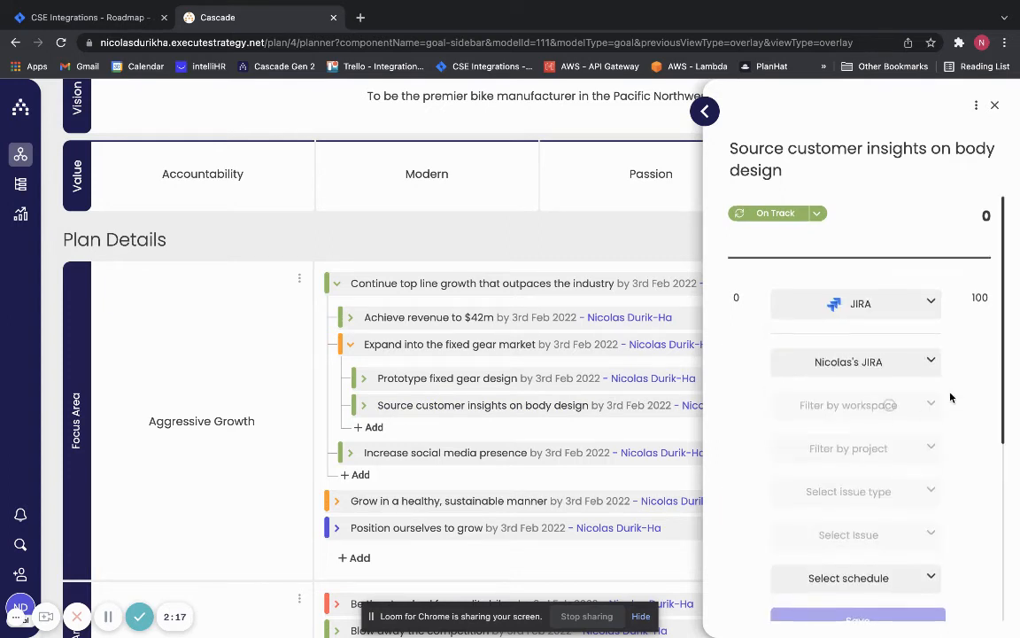
- Filter the goal's JIRA source to the cascadestrategy workspace and the Cascade Integration project
scroll(921, 385, down, 1)
click(897, 355)
click(879, 405)
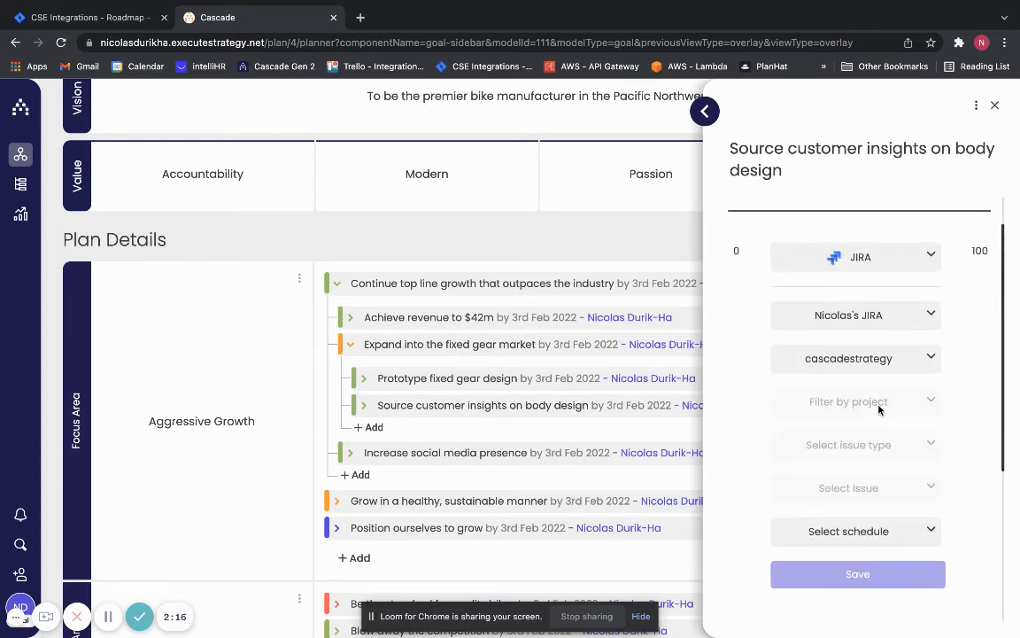
click(832, 403)
scroll(845, 465, down, 4)
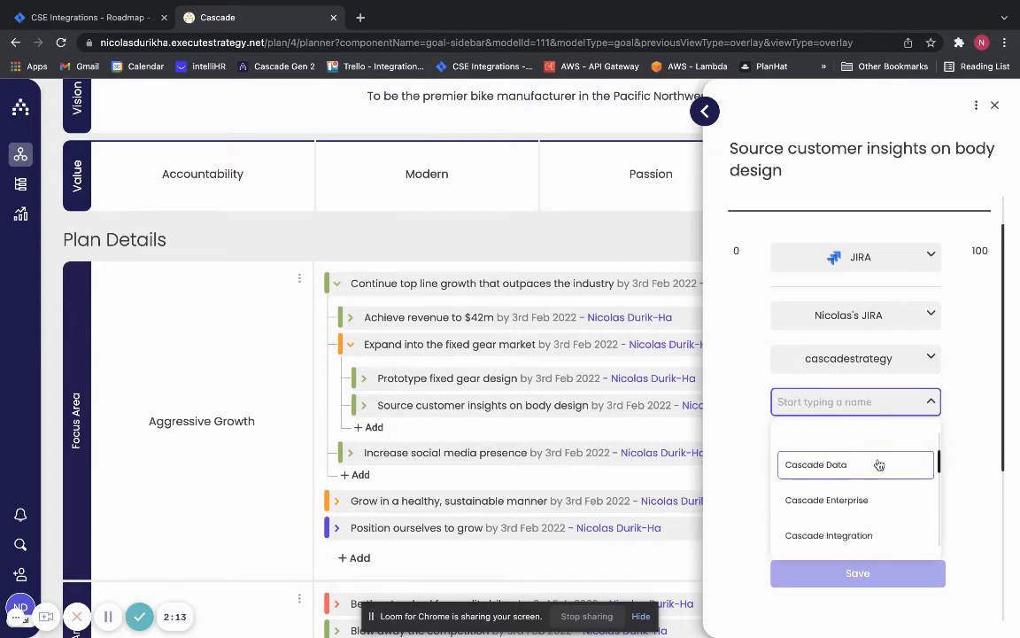
click(868, 508)
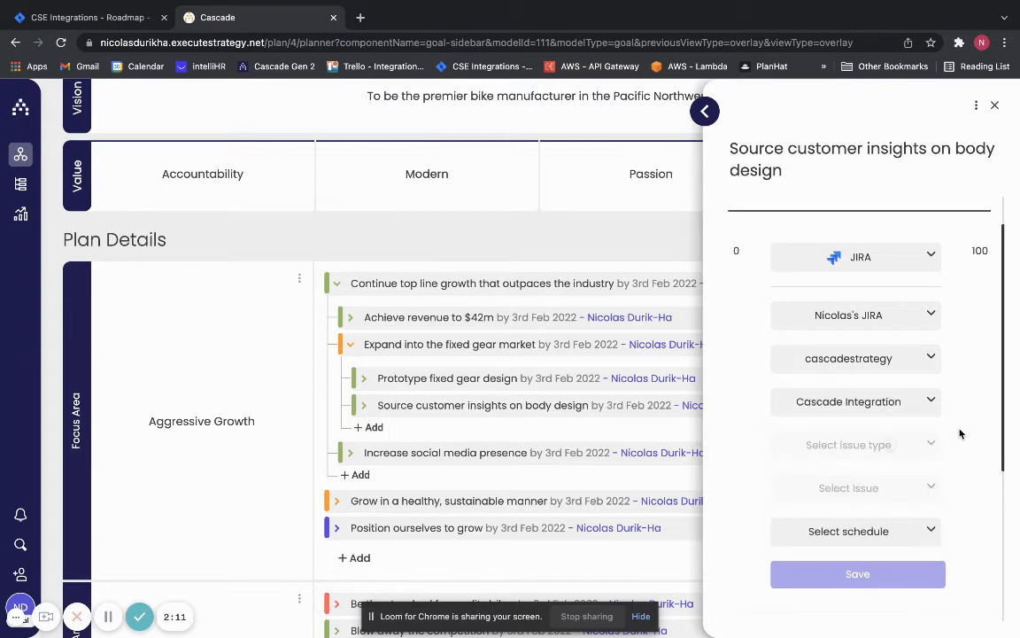
- Choose the Sub-task (global) issue type and link the goal to issue CI-50, Source insights from customers and experts
scroll(961, 433, down, 2)
click(879, 385)
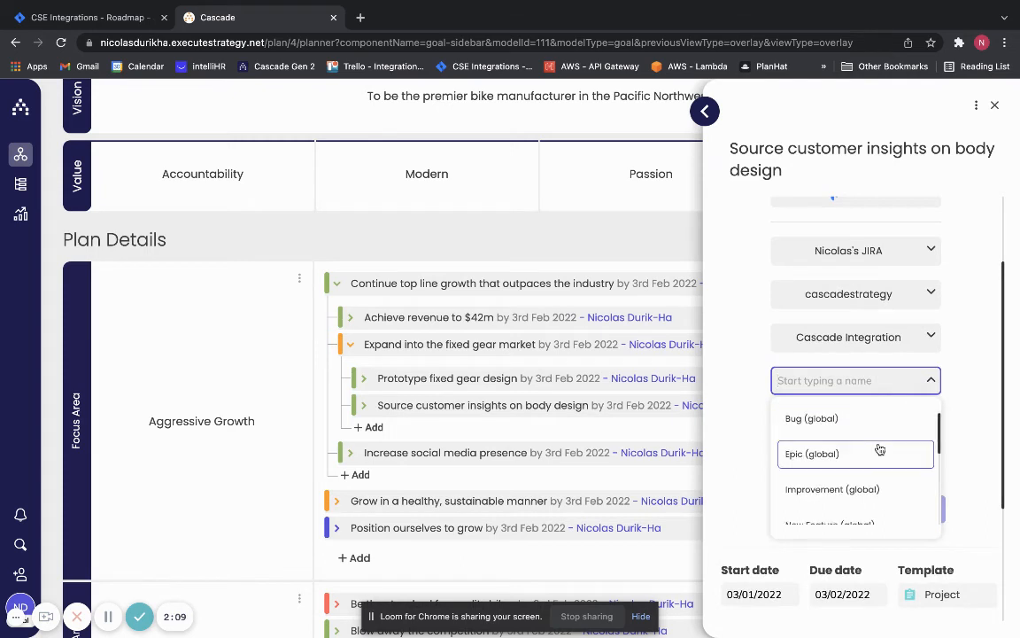
scroll(880, 450, down, 5)
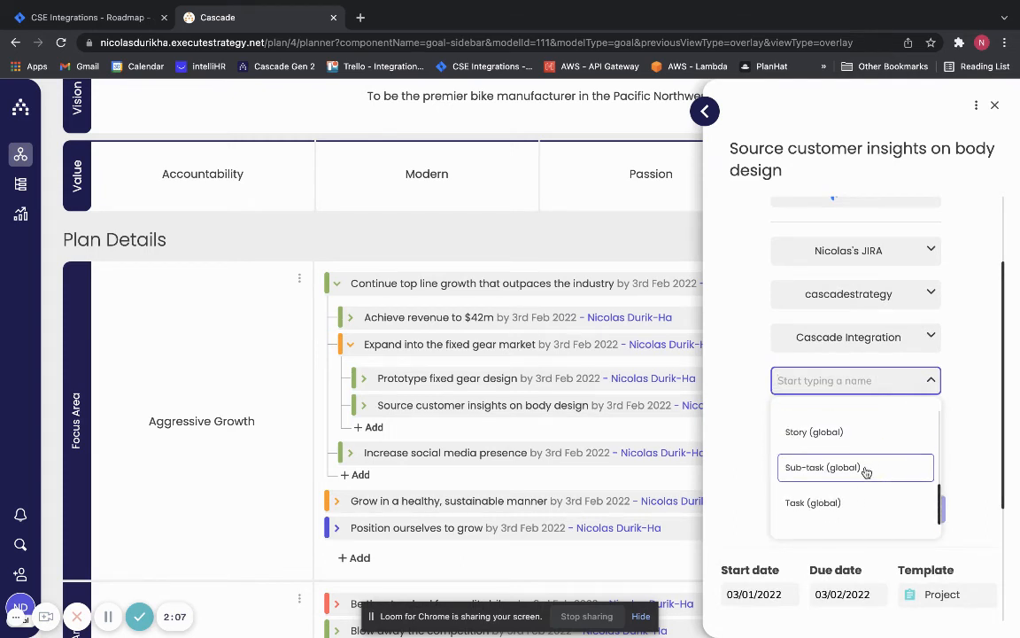
click(865, 467)
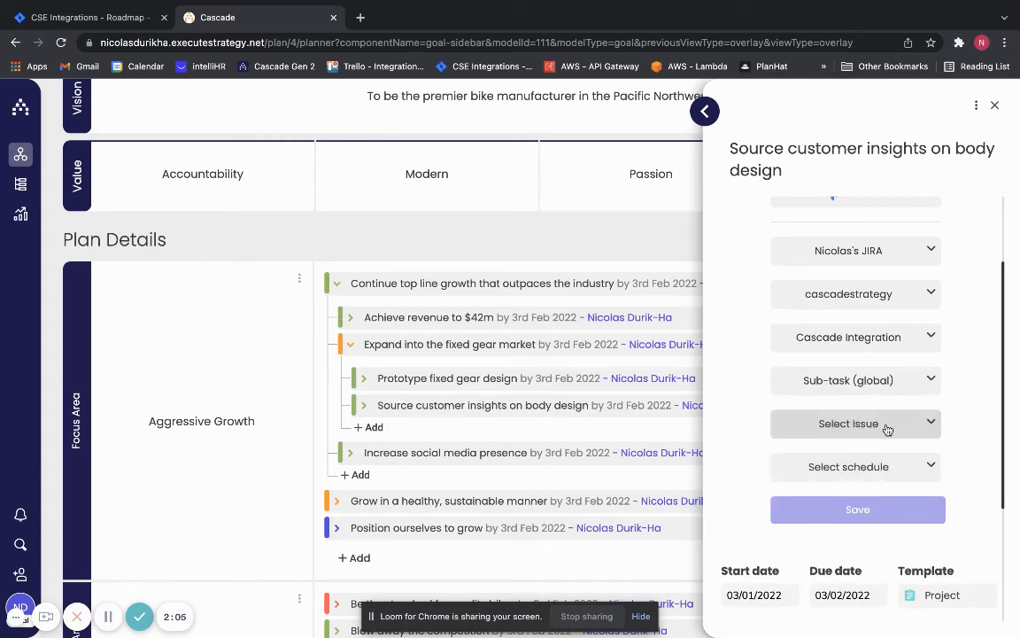
click(887, 427)
scroll(885, 474, down, 3)
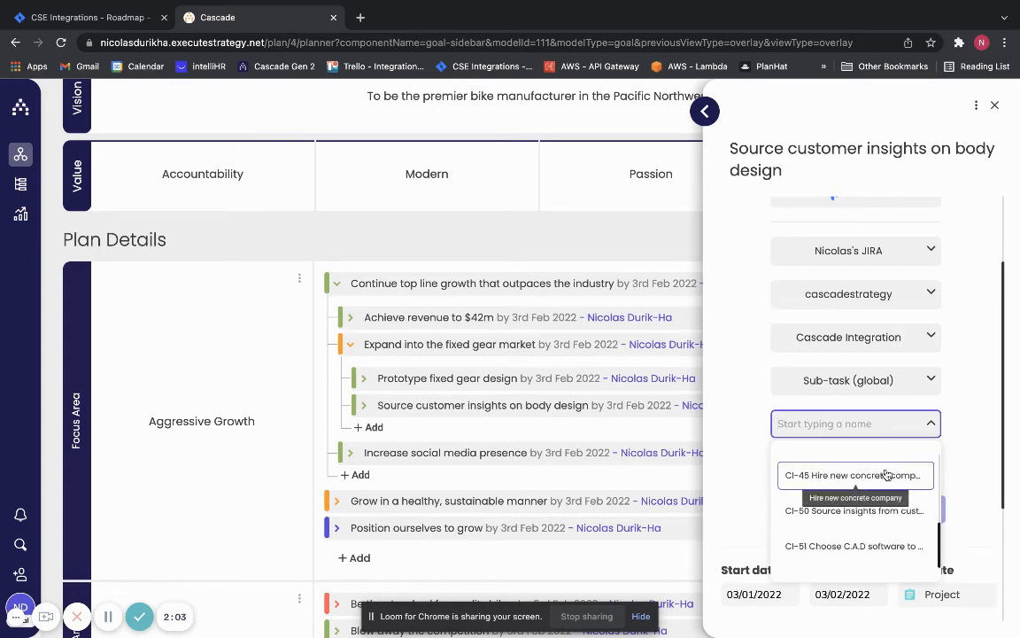
click(886, 518)
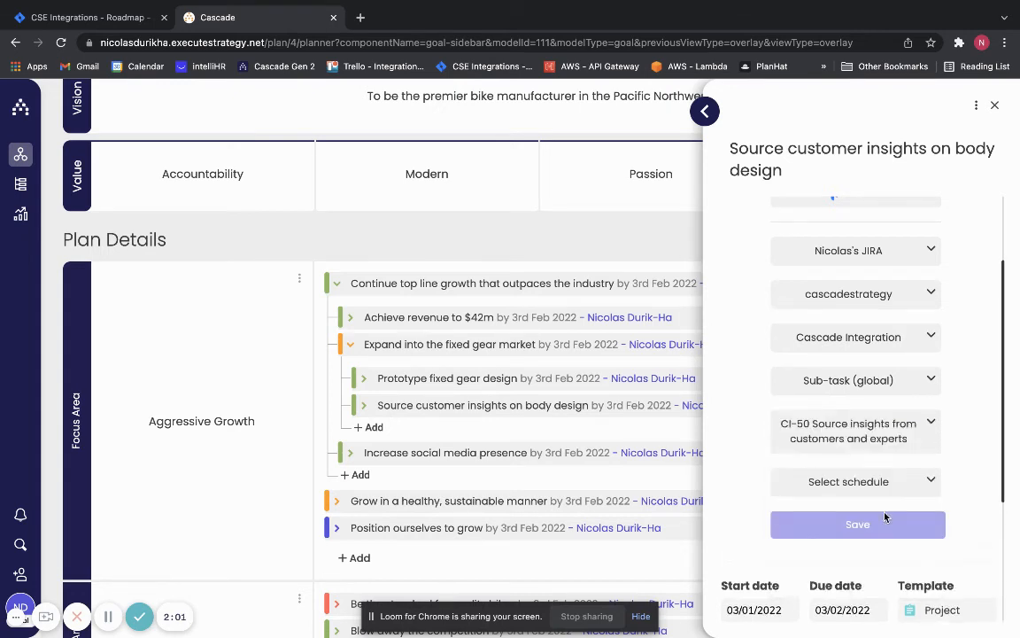
- Schedule the goal's JIRA updates for Every Hour, save the tracking settings and sync the progress immediately
click(864, 481)
click(865, 526)
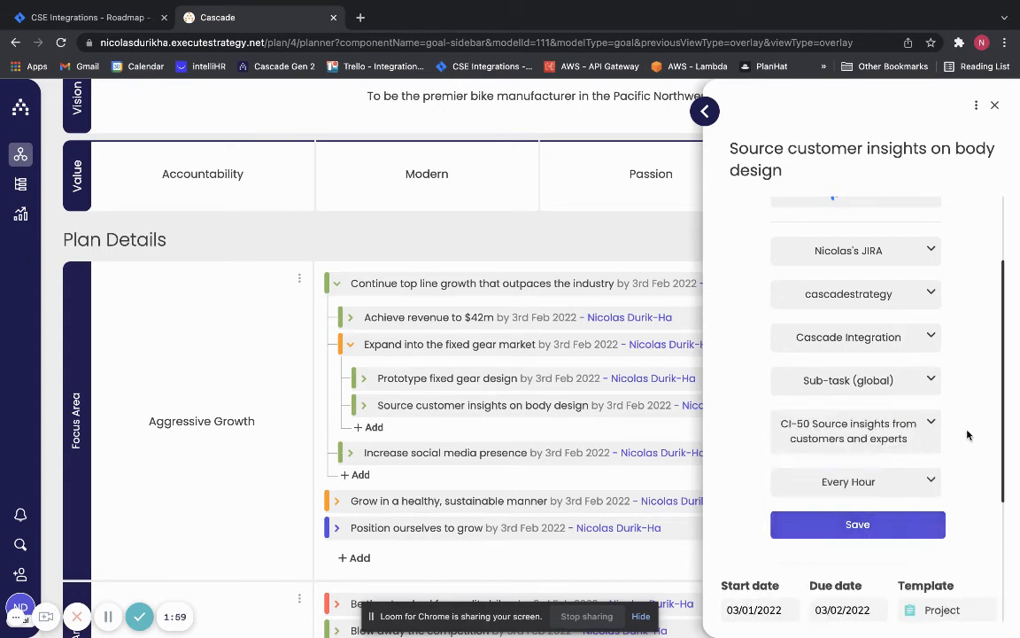
click(899, 521)
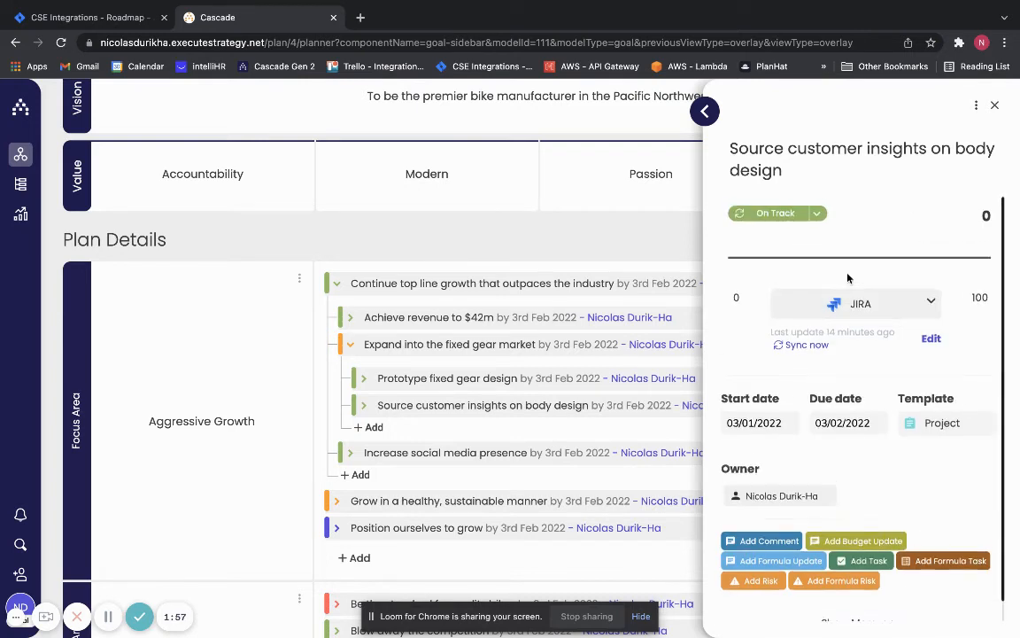
click(820, 348)
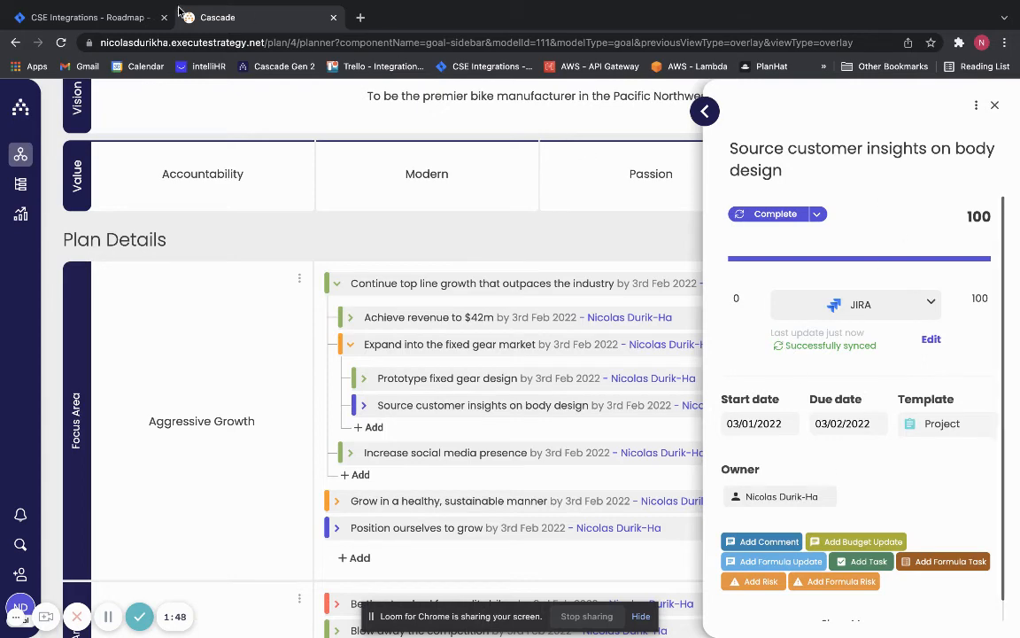
- Switch to Jira to check the status of subtask CI-50 under Create fixed gear design, and return to Cascade
click(86, 19)
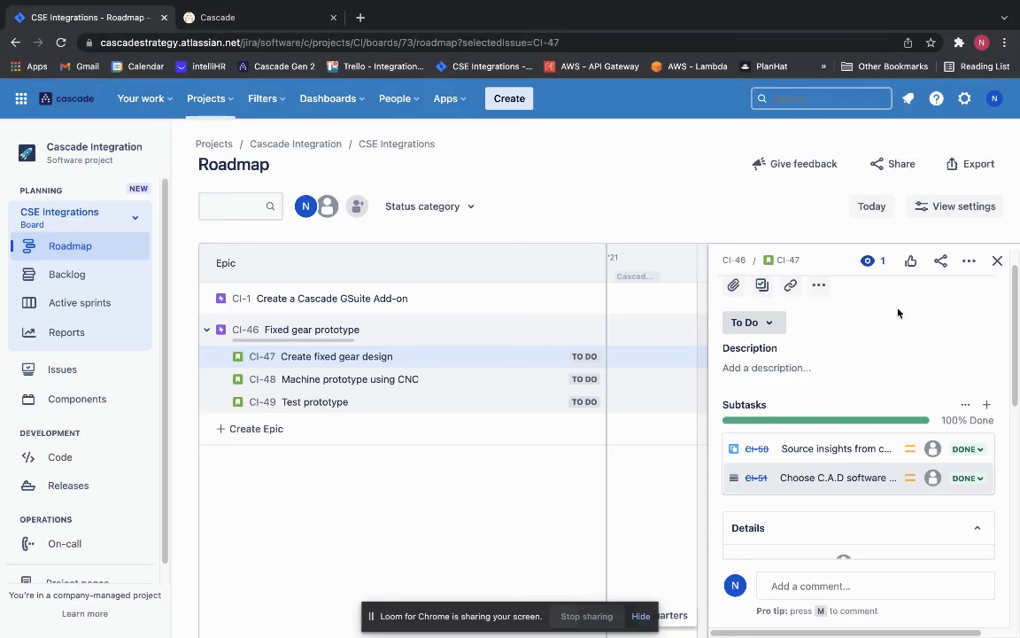
scroll(882, 423, down, 1)
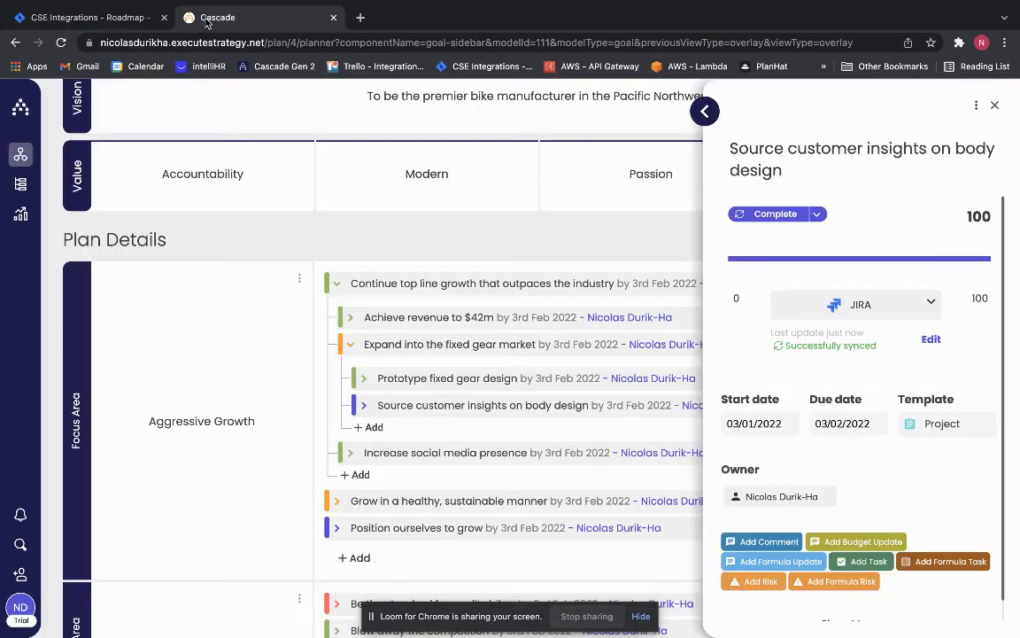
click(207, 20)
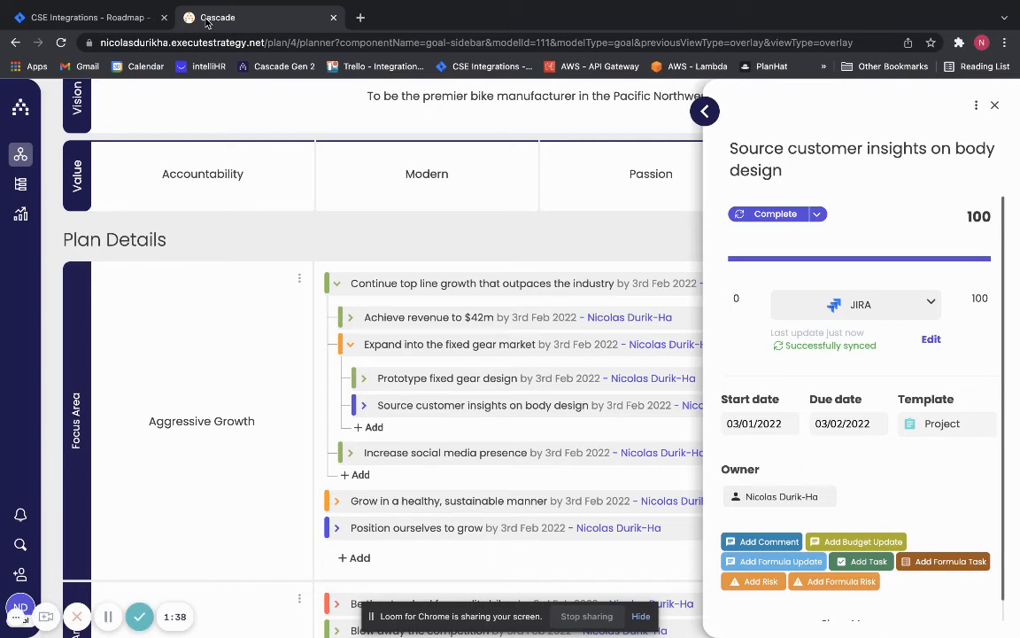